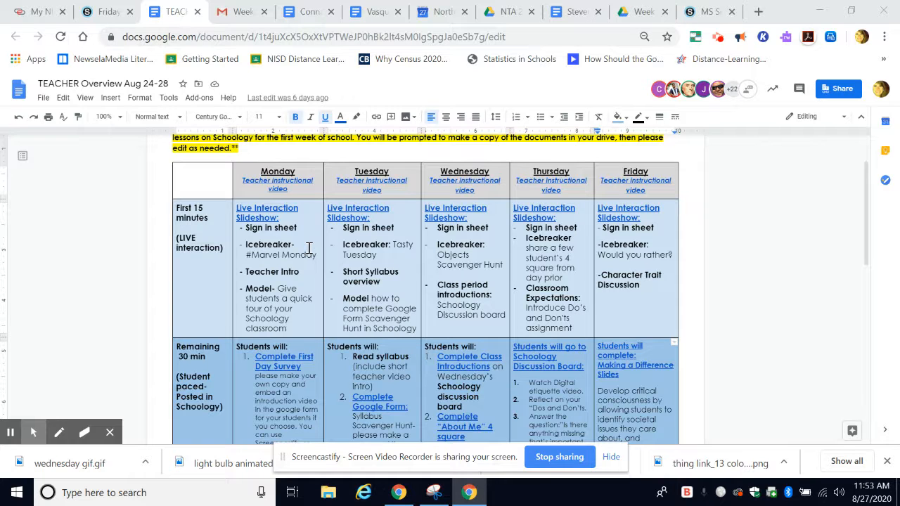
# Make a copy of the Making a Difference slides linked in the Friday column of the teacher overview table
pyautogui.scroll(2, 307, 248)
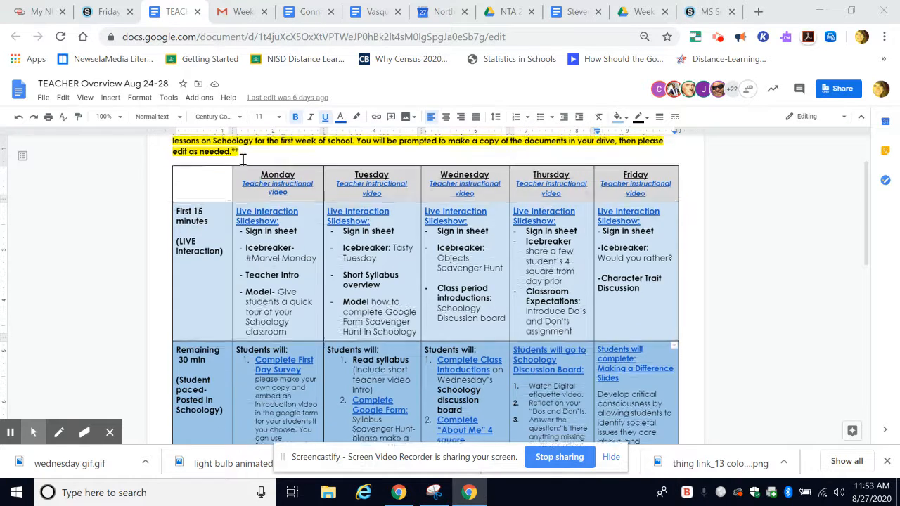
pyautogui.moveTo(355, 185); pyautogui.dragTo(497, 185)
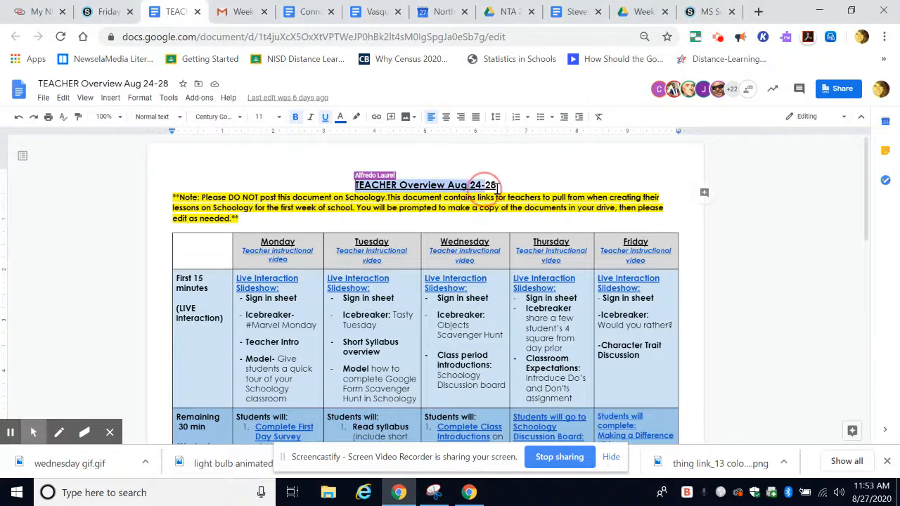
pyautogui.click(766, 360)
pyautogui.scroll(-3, 738, 348)
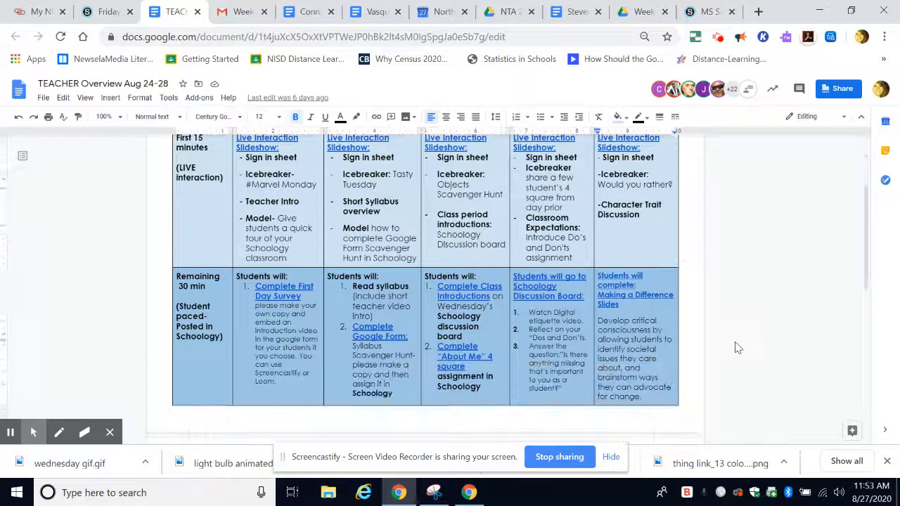
pyautogui.click(616, 279)
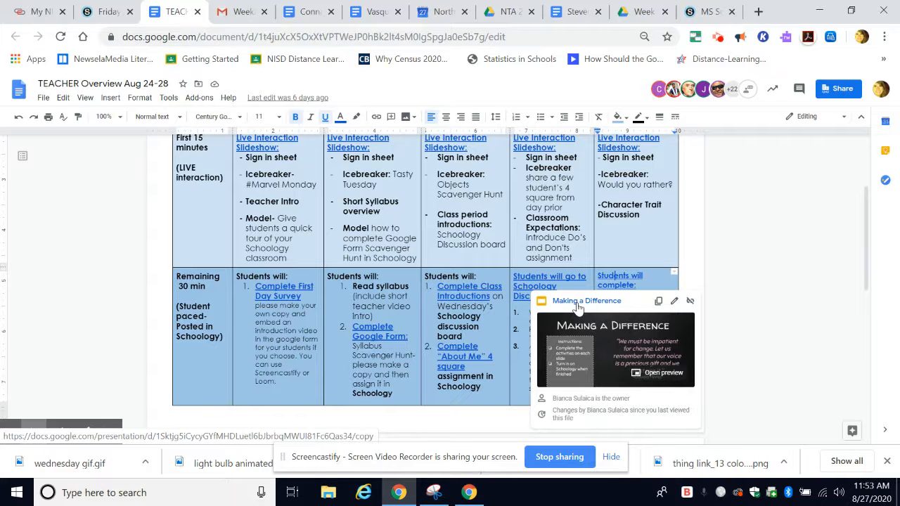
pyautogui.click(578, 308)
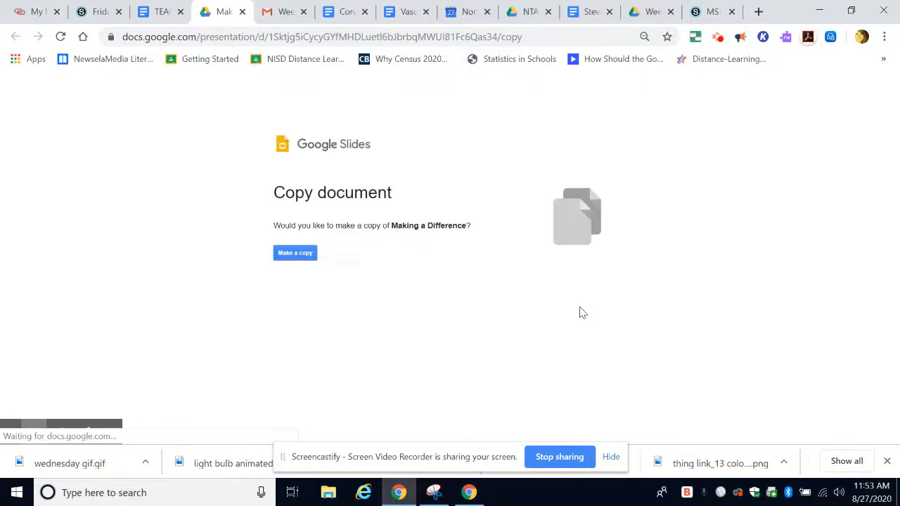
pyautogui.click(313, 256)
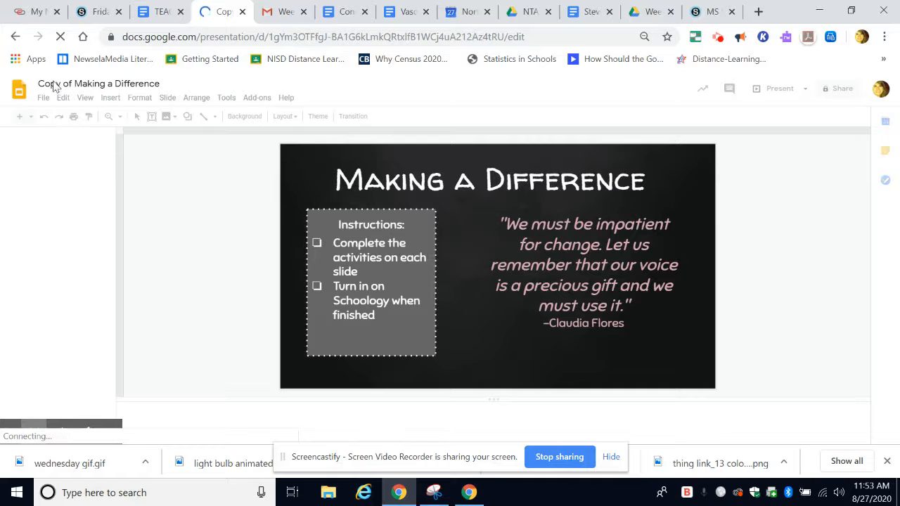
# Replace the word "Copy" in the copied presentation's title with the teacher's surname
pyautogui.moveTo(63, 85); pyautogui.dragTo(36, 84)
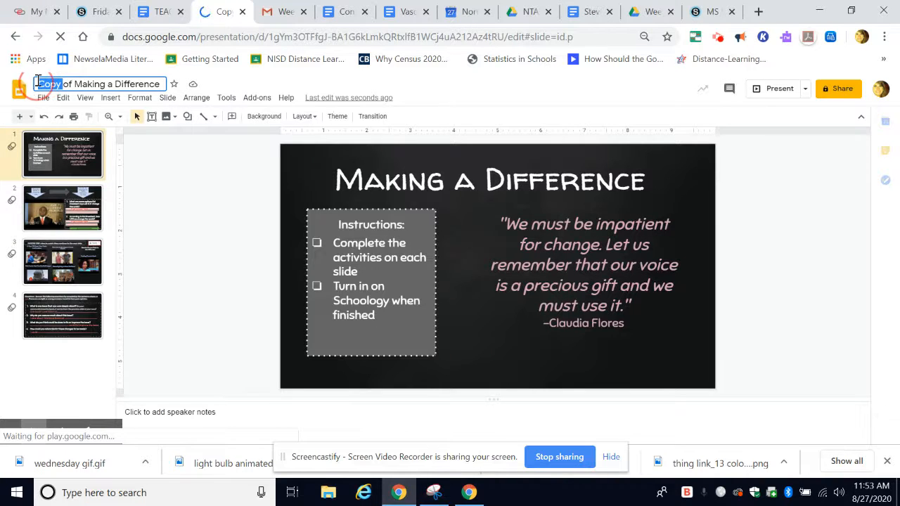
pyautogui.press('BackSpace')
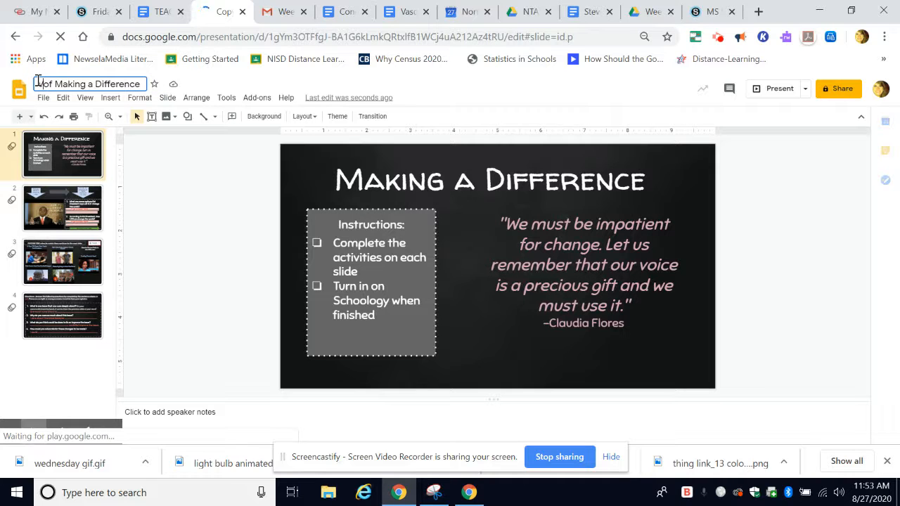
pyautogui.write('Vasquez')
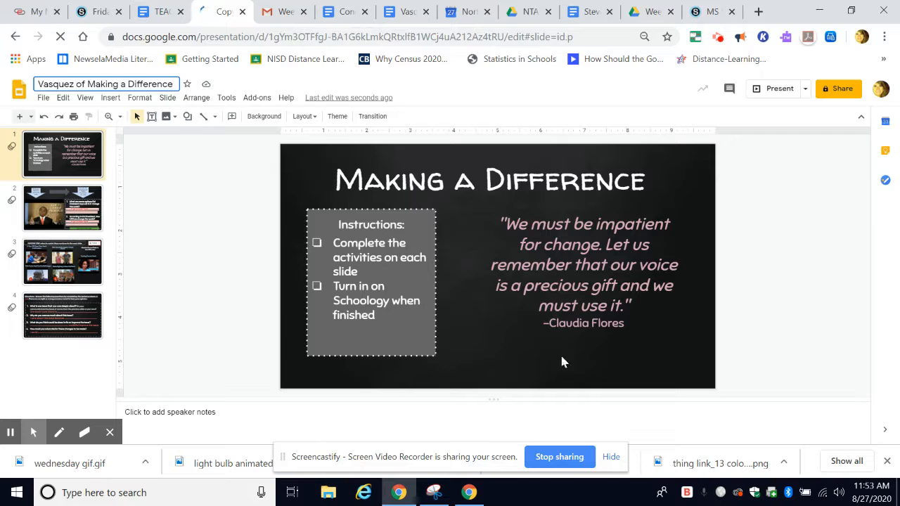
# Change the presentation's link sharing to Northside ISD and copy the link
pyautogui.click(842, 94)
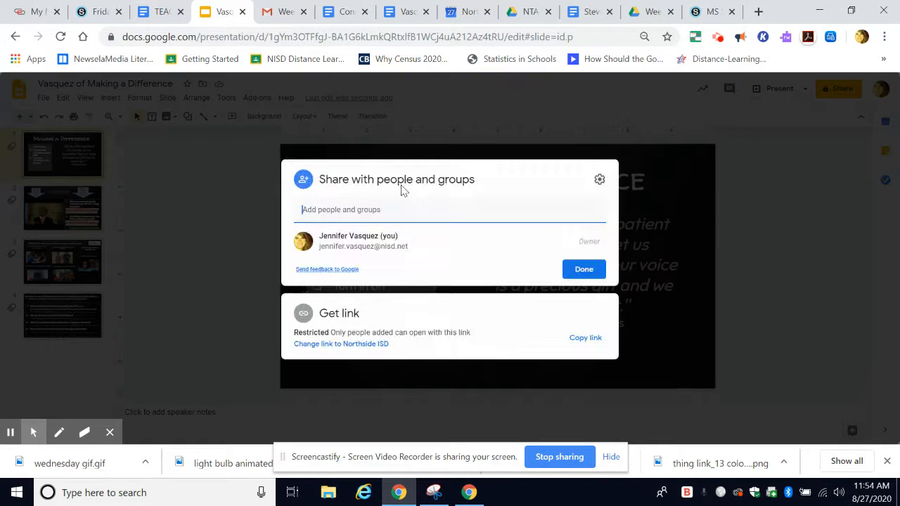
pyautogui.click(303, 346)
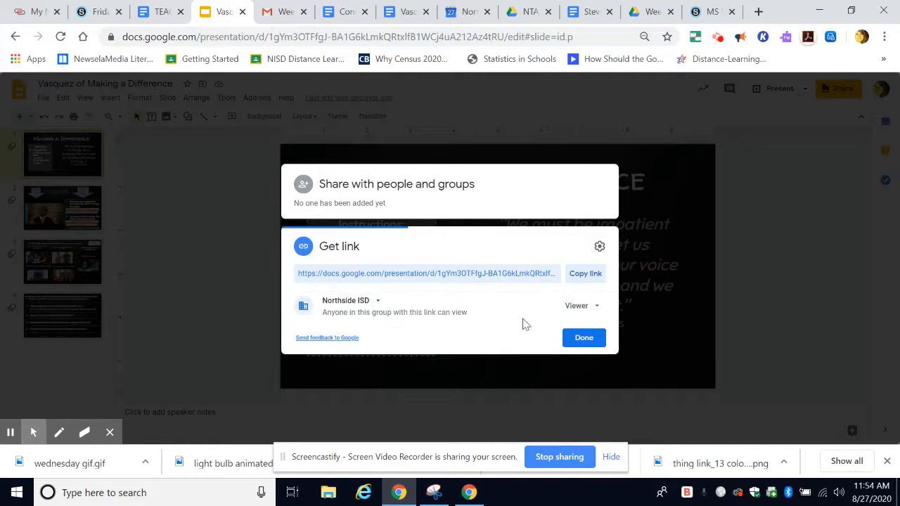
pyautogui.click(591, 278)
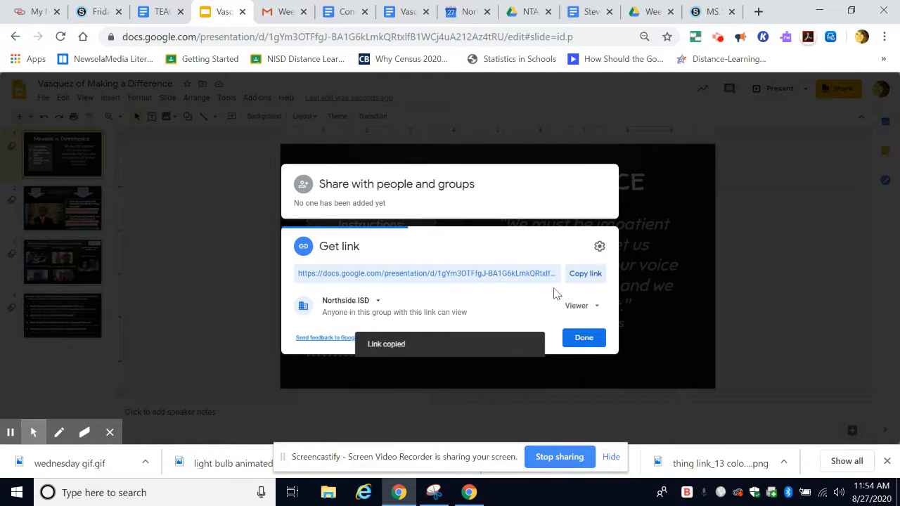
pyautogui.click(584, 338)
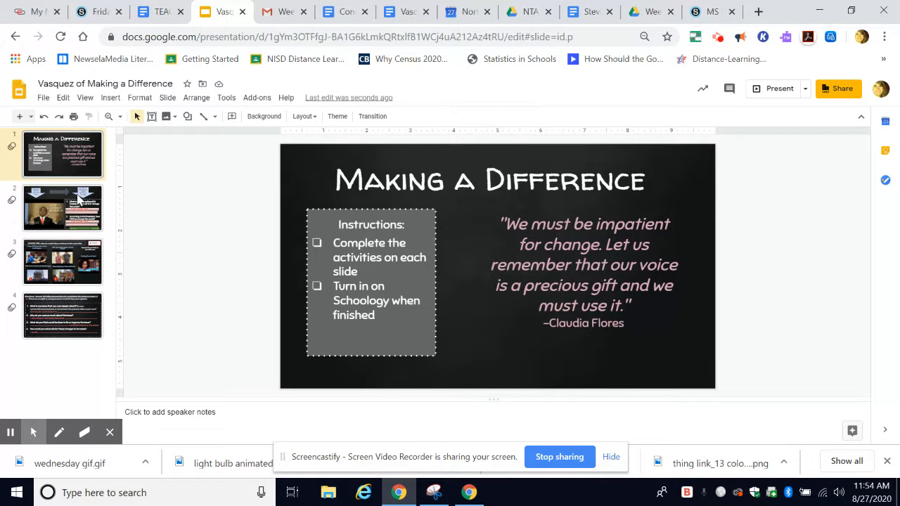
# Look through slides 2 to 4 of the copied presentation to review the student activities
pyautogui.click(48, 207)
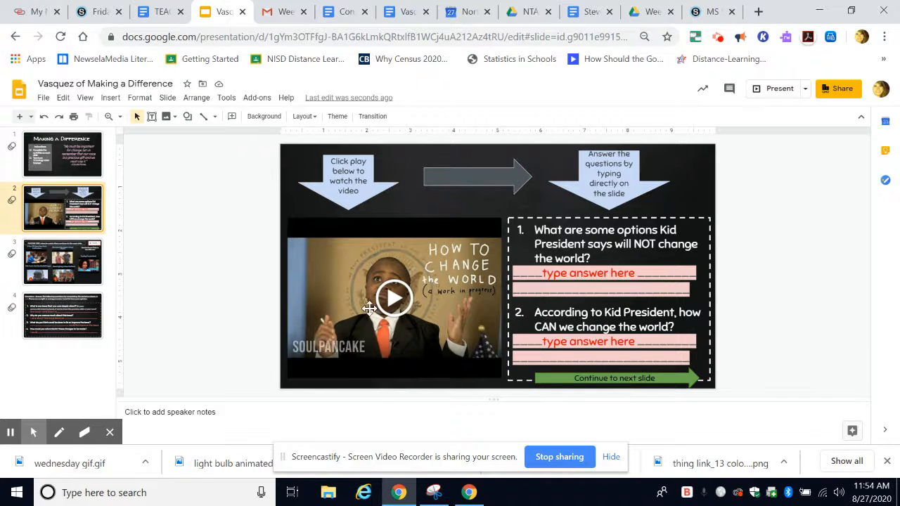
pyautogui.click(78, 274)
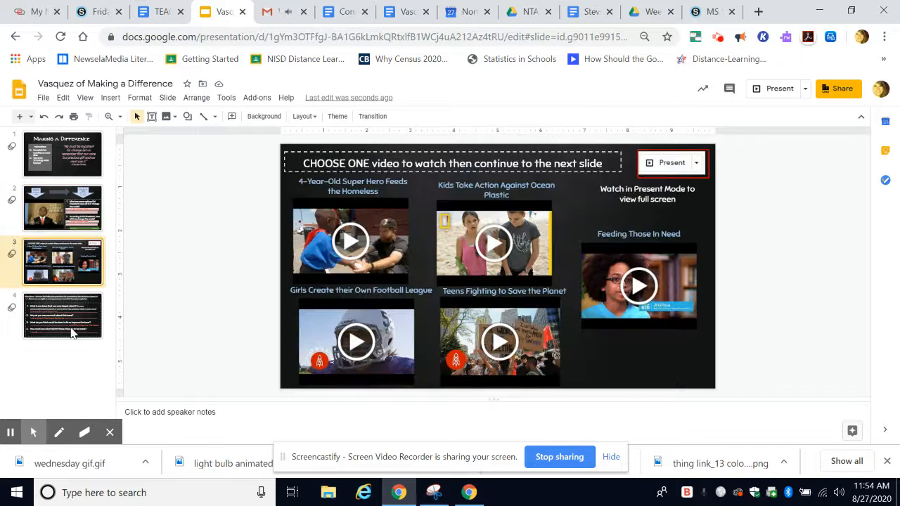
pyautogui.click(73, 332)
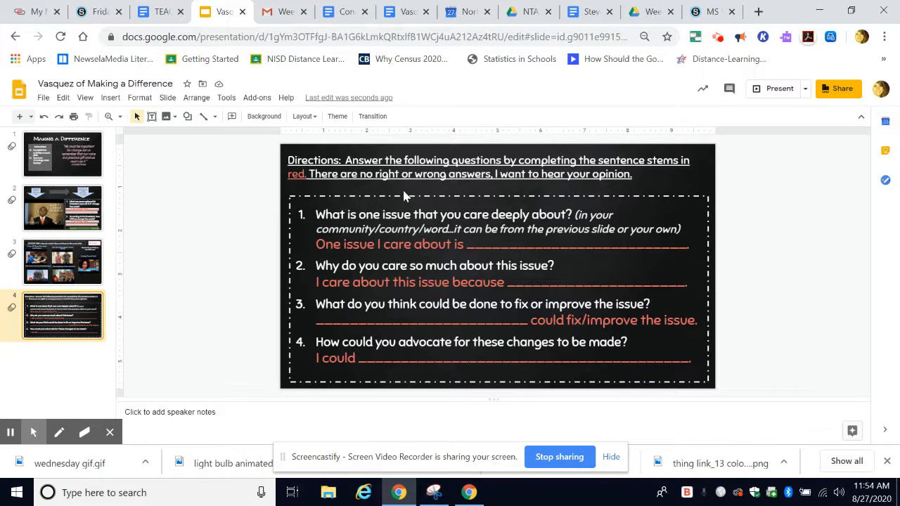
# Switch to Schoology and start a new assignment named "Friday's Assignment" in the Friday Aug 28 folder
pyautogui.click(96, 10)
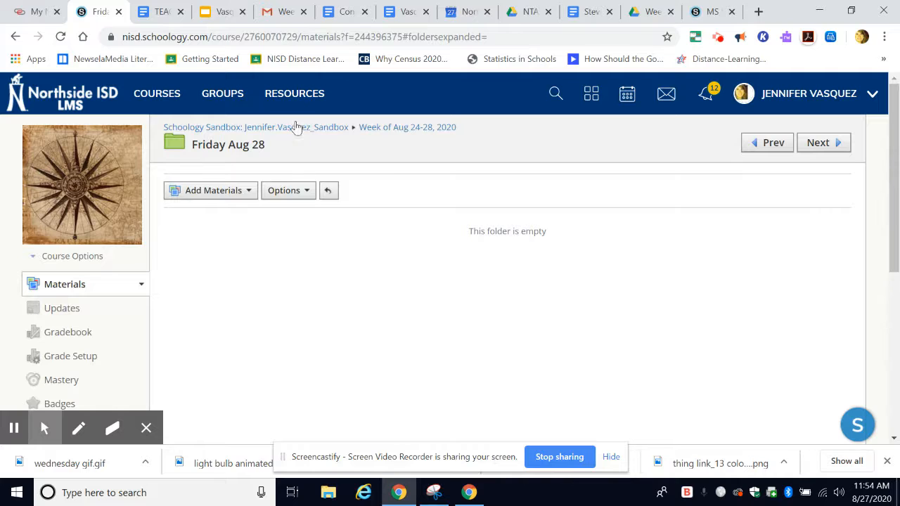
pyautogui.click(223, 195)
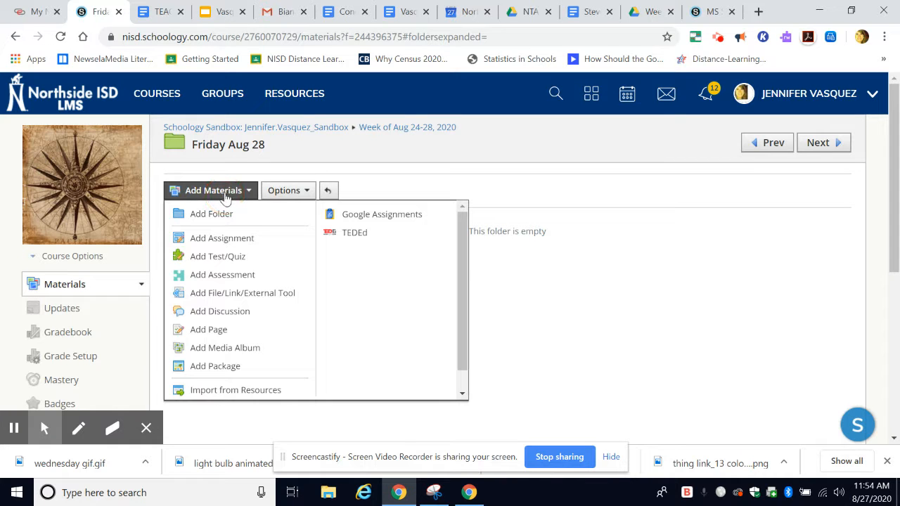
pyautogui.click(218, 242)
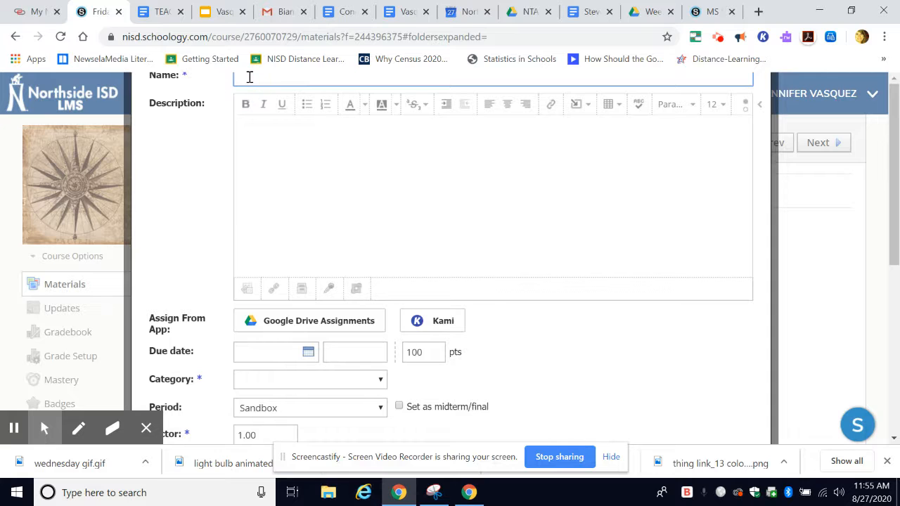
pyautogui.write("riday's Assignment")
# Enter the description "View the slides and then fil out slides 2, and 4 and then submit the assignemnt to me." in bold with yellow highlighting
pyautogui.click(298, 169)
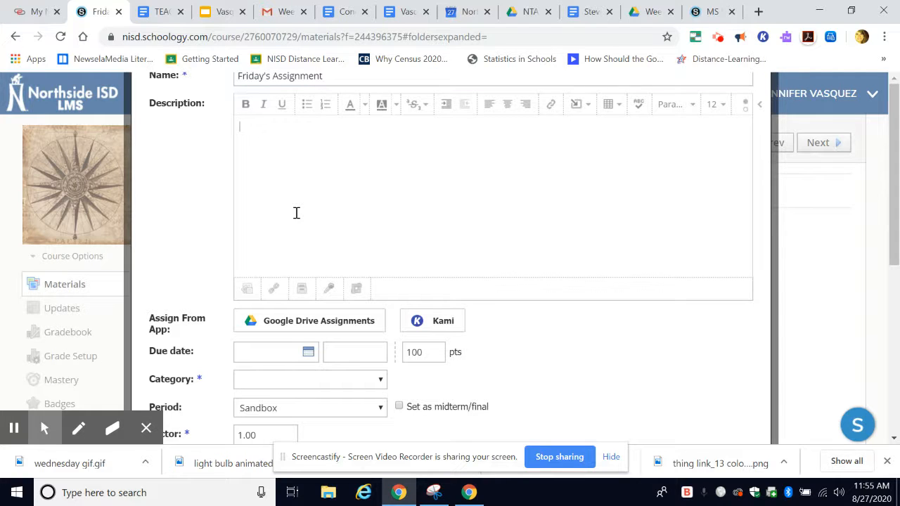
pyautogui.write('View the slides and then fil out slides 2, and 4 and then submit the assignemnt to me.')
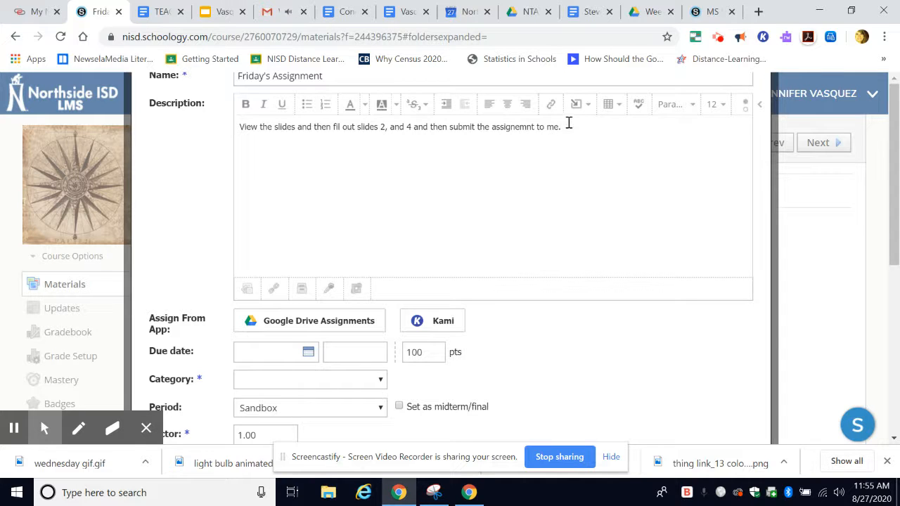
pyautogui.moveTo(568, 125); pyautogui.dragTo(239, 128)
pyautogui.click(245, 104)
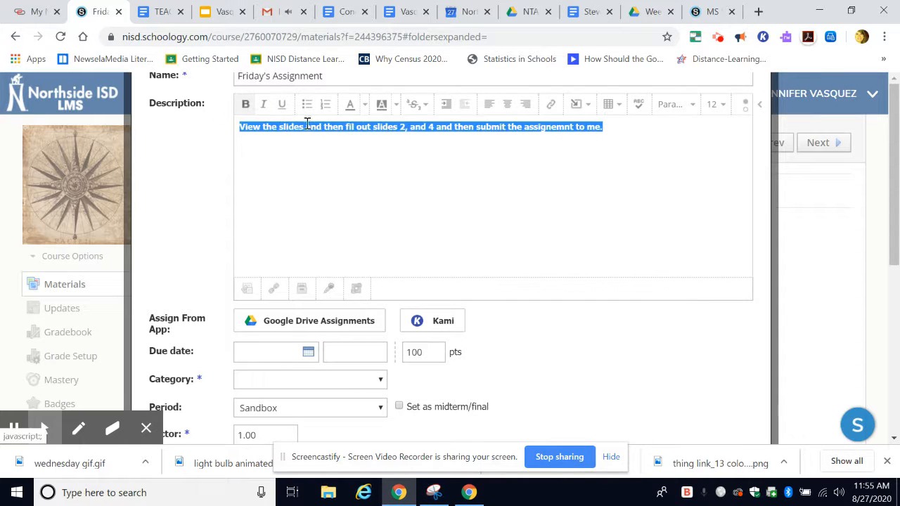
pyautogui.click(396, 105)
pyautogui.click(427, 183)
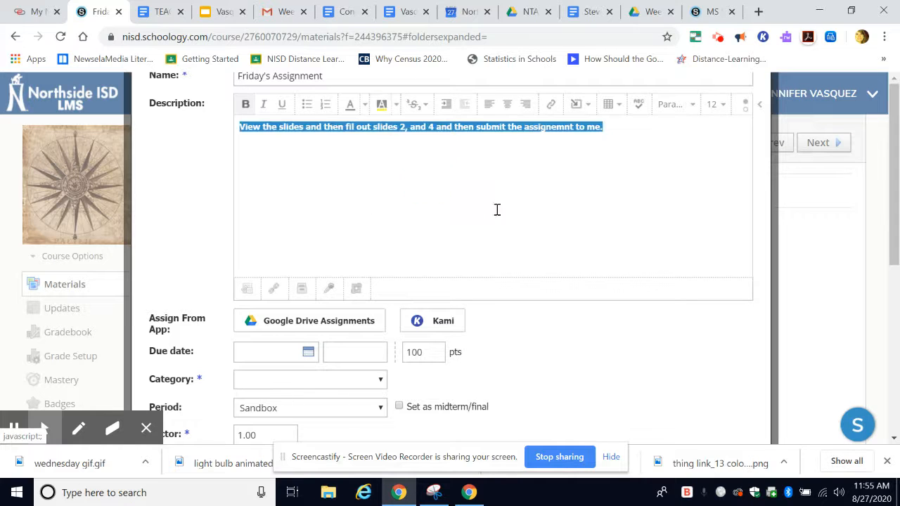
pyautogui.click(636, 173)
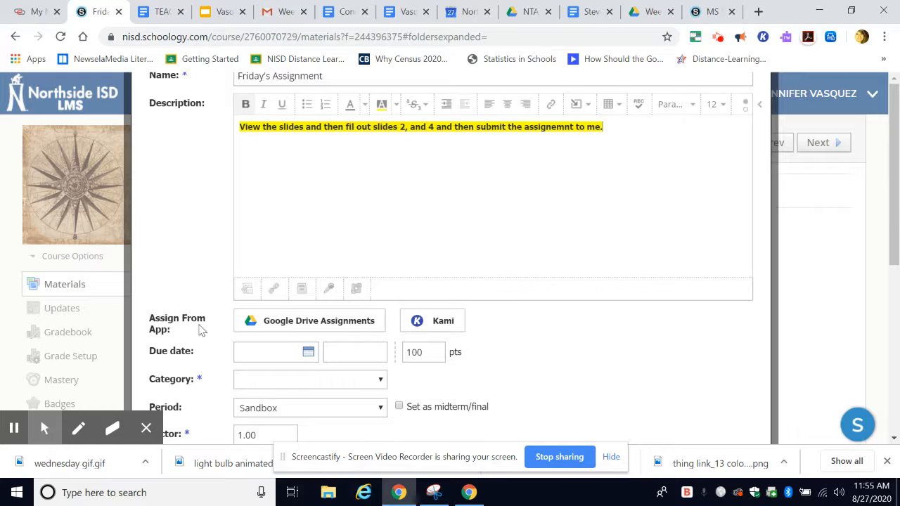
# Attach the renamed Making a Difference presentation to the assignment through Google Drive Assignments
pyautogui.click(161, 329)
pyautogui.click(303, 328)
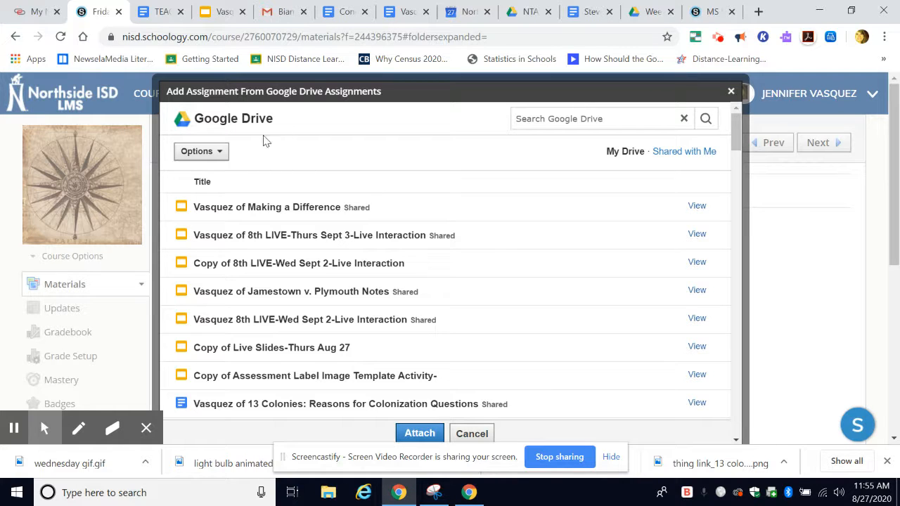
pyautogui.click(272, 208)
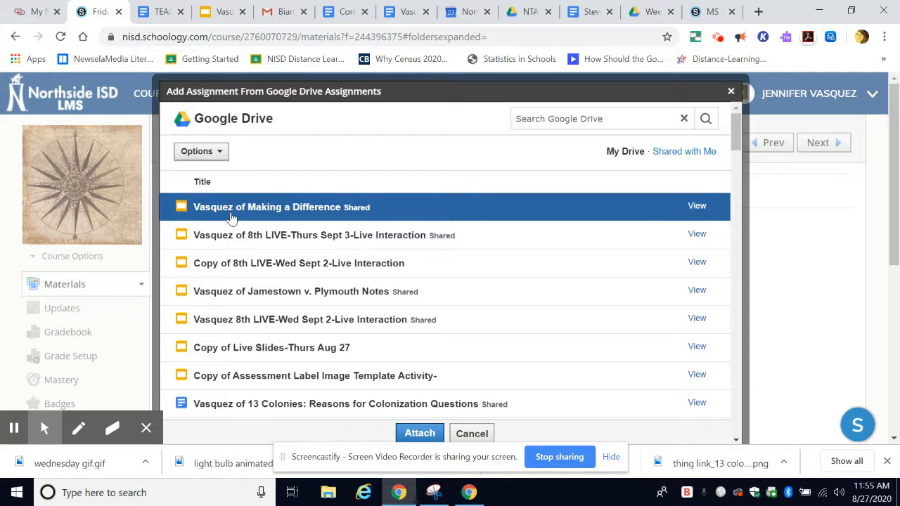
pyautogui.click(527, 119)
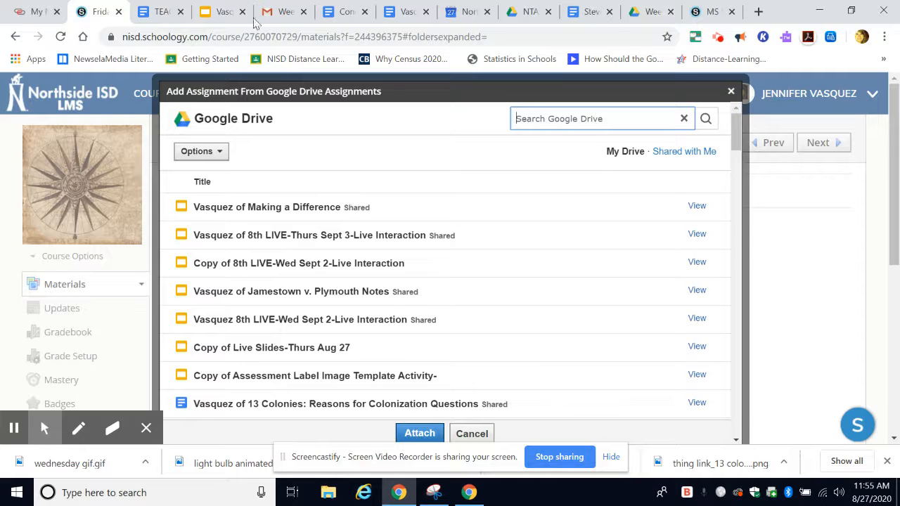
pyautogui.click(222, 14)
pyautogui.doubleClick(100, 84)
pyautogui.click(105, 12)
pyautogui.click(220, 215)
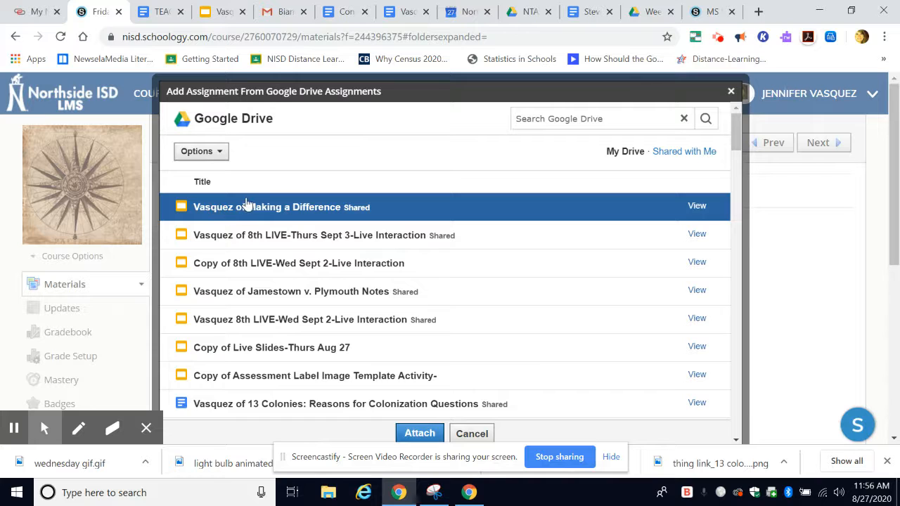
pyautogui.click(420, 433)
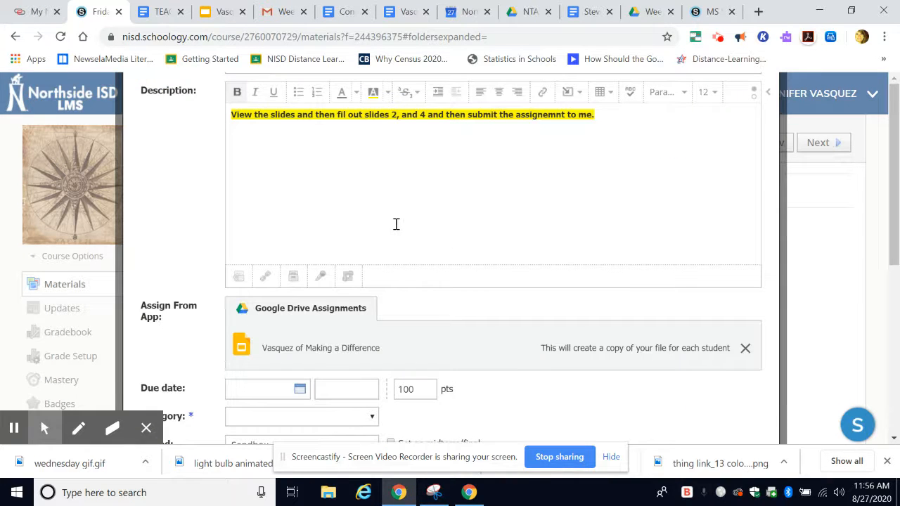
# Try to create the assignment without a due date or a category
pyautogui.scroll(-1, 398, 265)
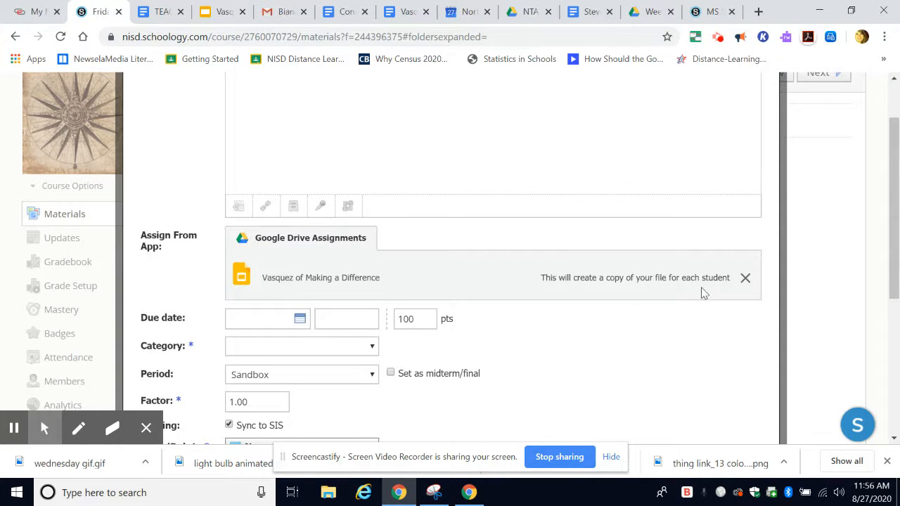
pyautogui.scroll(-1, 476, 343)
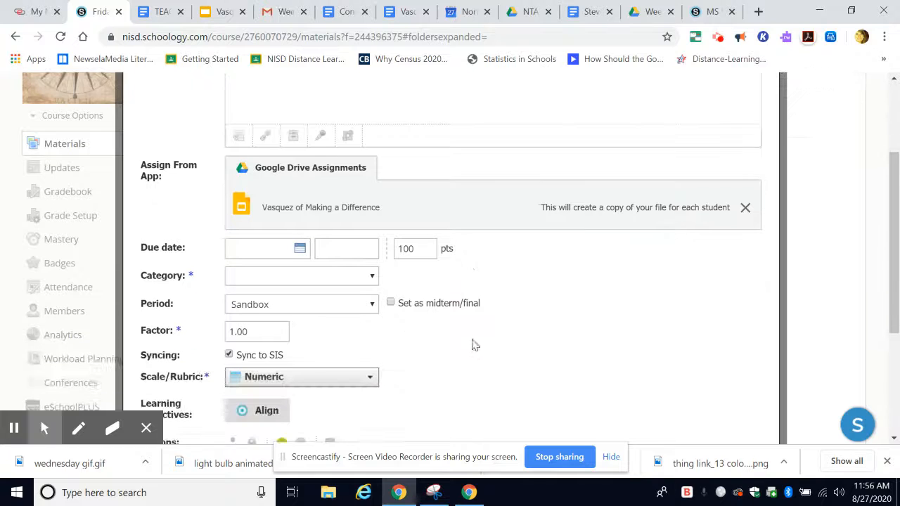
pyautogui.click(298, 248)
pyautogui.click(529, 267)
pyautogui.click(367, 275)
pyautogui.click(504, 294)
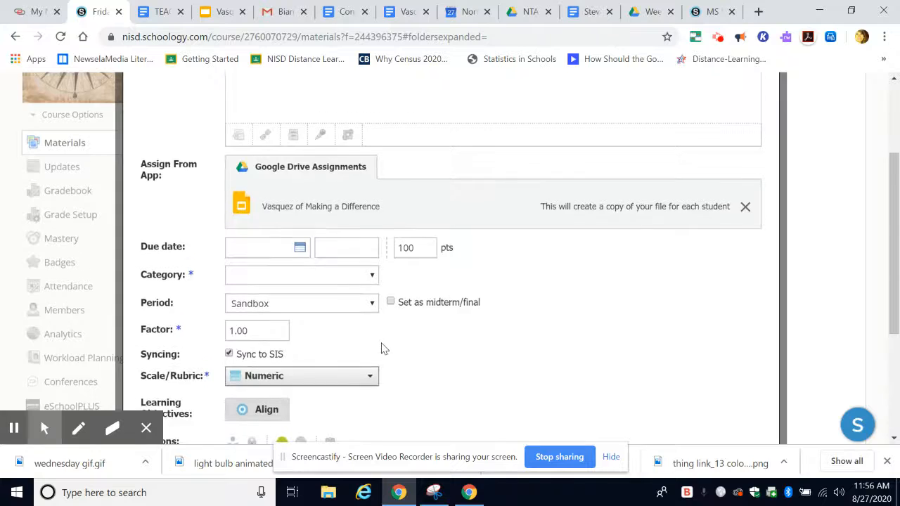
pyautogui.scroll(-2, 384, 348)
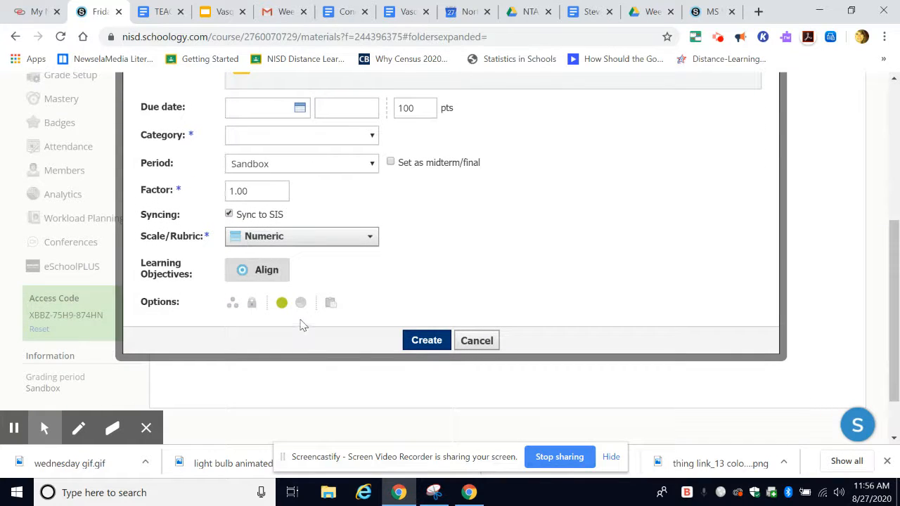
pyautogui.click(282, 304)
pyautogui.click(427, 342)
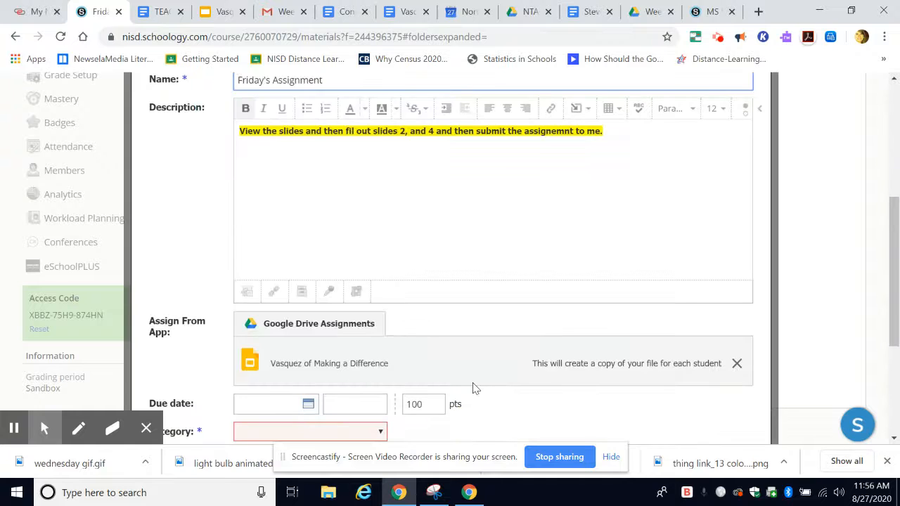
# Set the assignment's category to (Ungraded) and create it in the Friday Aug 28 folder
pyautogui.scroll(-3, 455, 355)
pyautogui.click(295, 223)
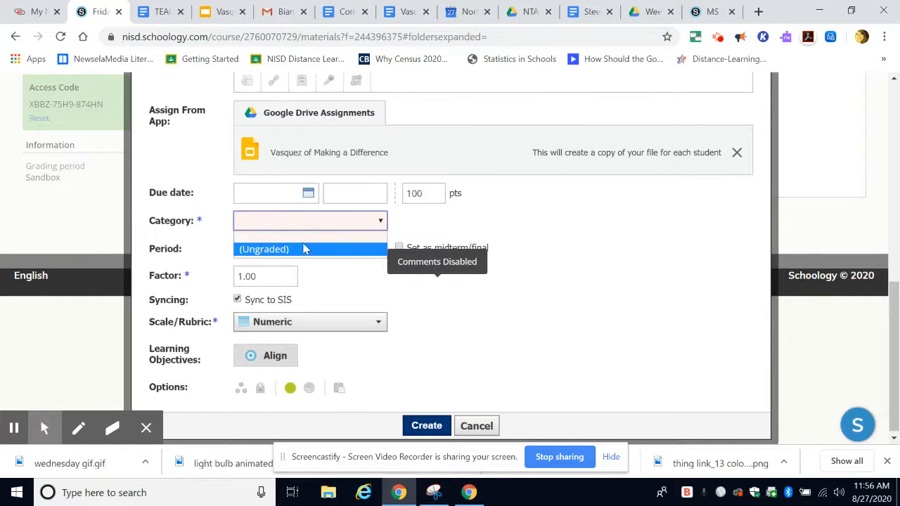
pyautogui.click(313, 248)
pyautogui.scroll(-2, 512, 304)
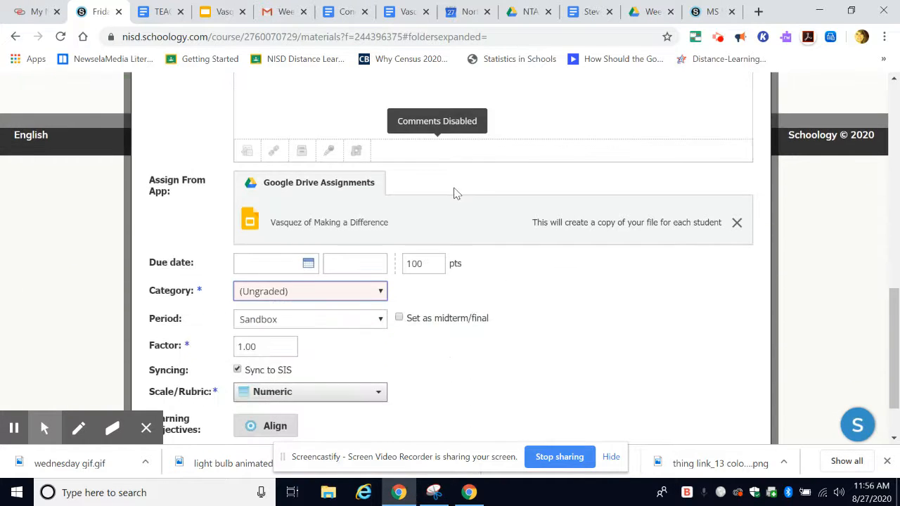
pyautogui.click(546, 331)
pyautogui.scroll(-1, 551, 336)
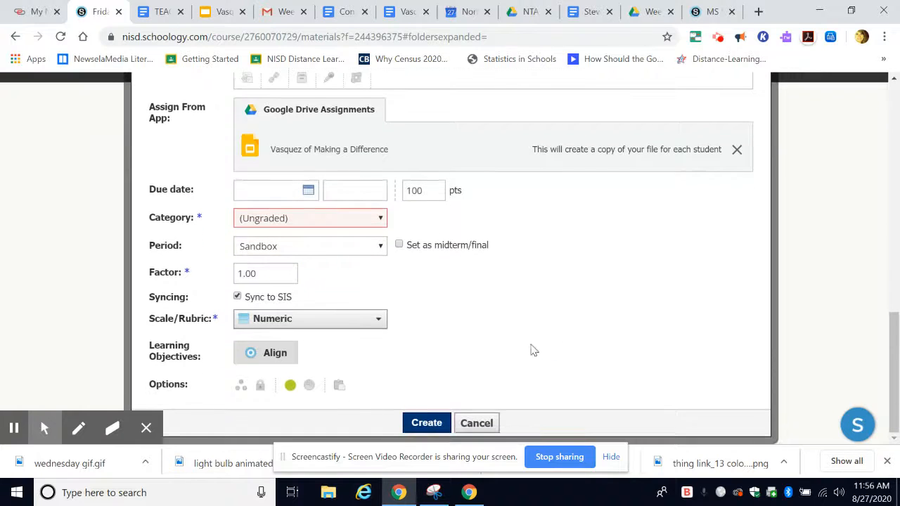
pyautogui.click(425, 425)
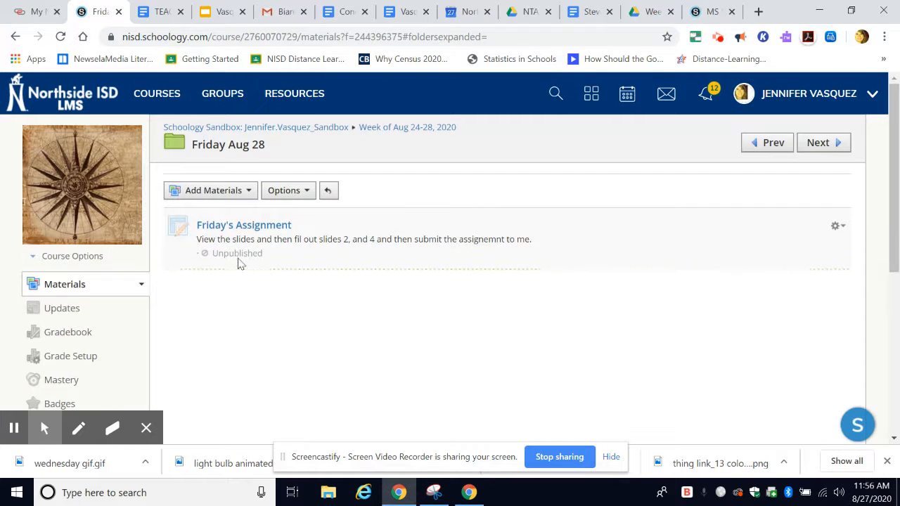
# Review Friday's Assignment and its students' in-progress work, and return to the Friday Aug 28 folder
pyautogui.click(270, 227)
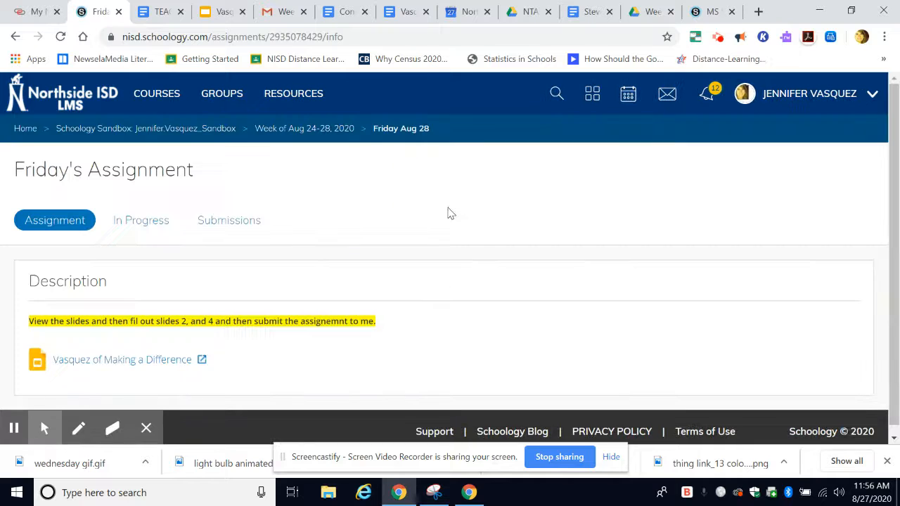
pyautogui.scroll(-1, 126, 282)
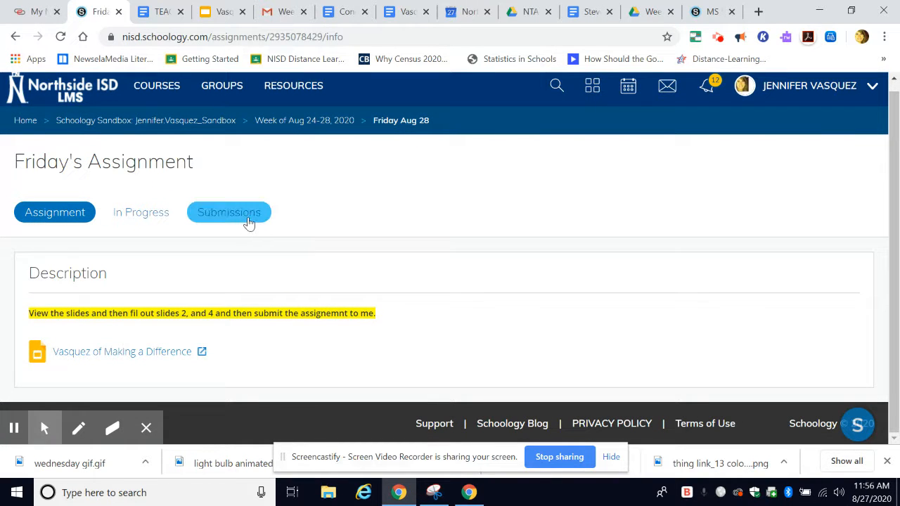
pyautogui.click(144, 220)
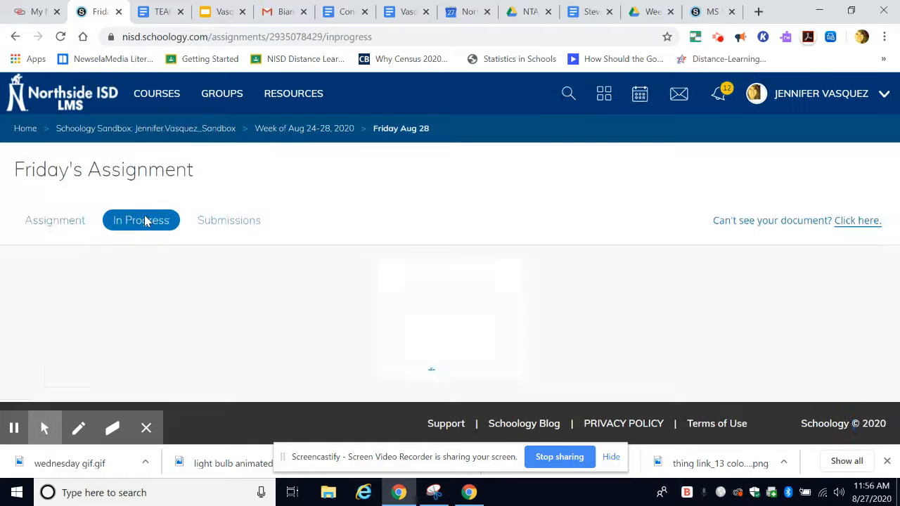
pyautogui.scroll(-1, 142, 199)
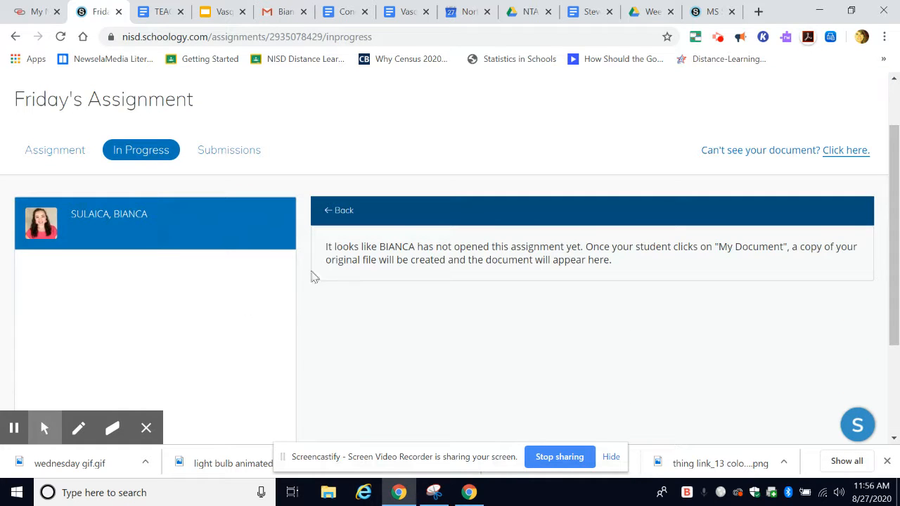
pyautogui.click(67, 156)
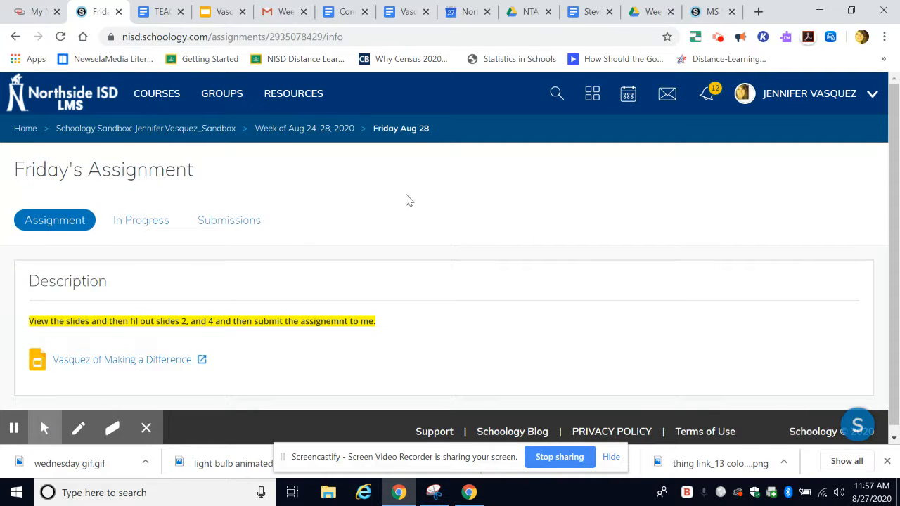
pyautogui.click(407, 136)
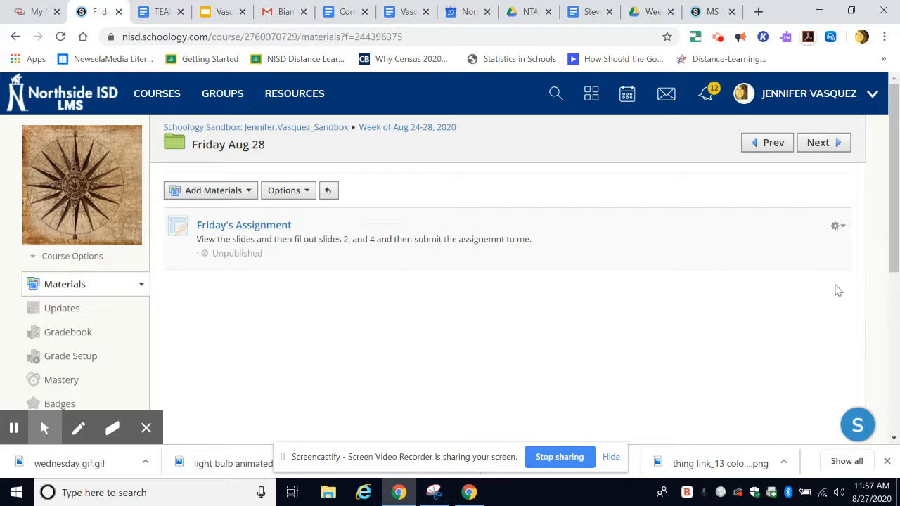
# Copy Friday's Assignment to the Section 1 sandbox course with no folder, no due date and the (Ungraded) category
pyautogui.click(839, 229)
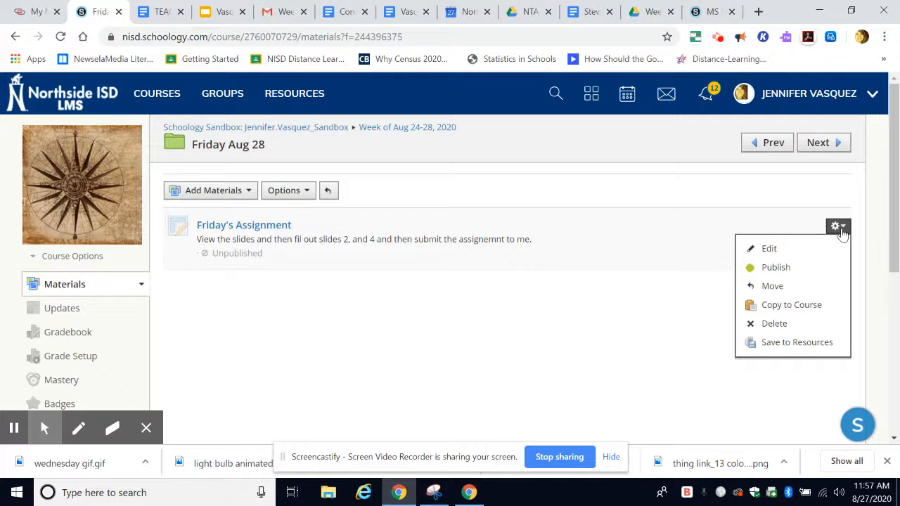
pyautogui.click(822, 305)
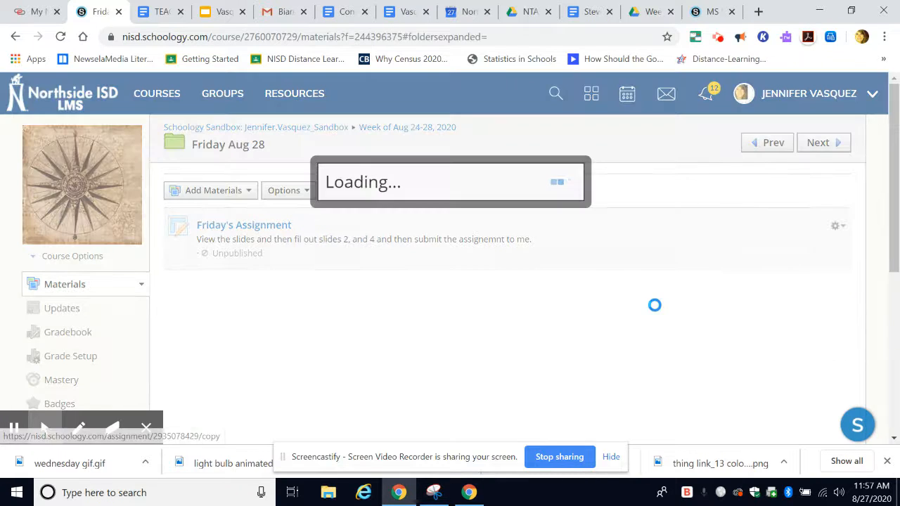
pyautogui.click(251, 192)
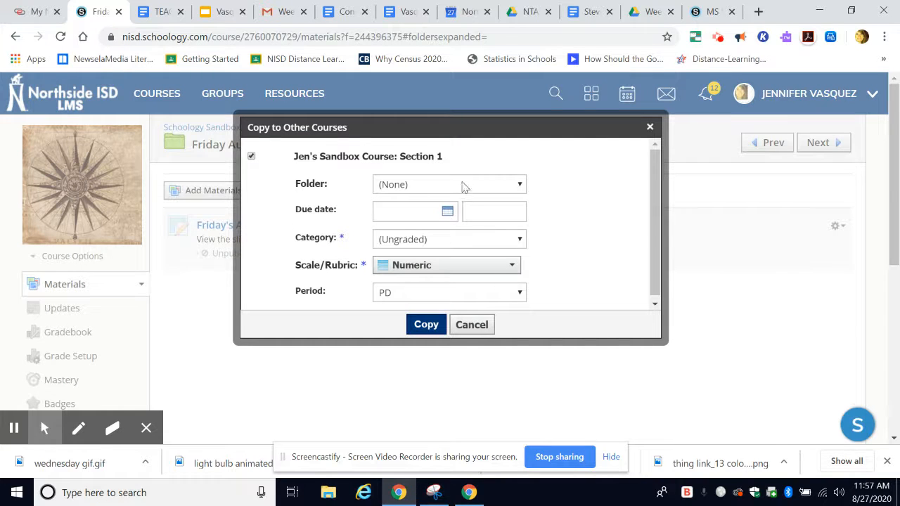
pyautogui.click(426, 325)
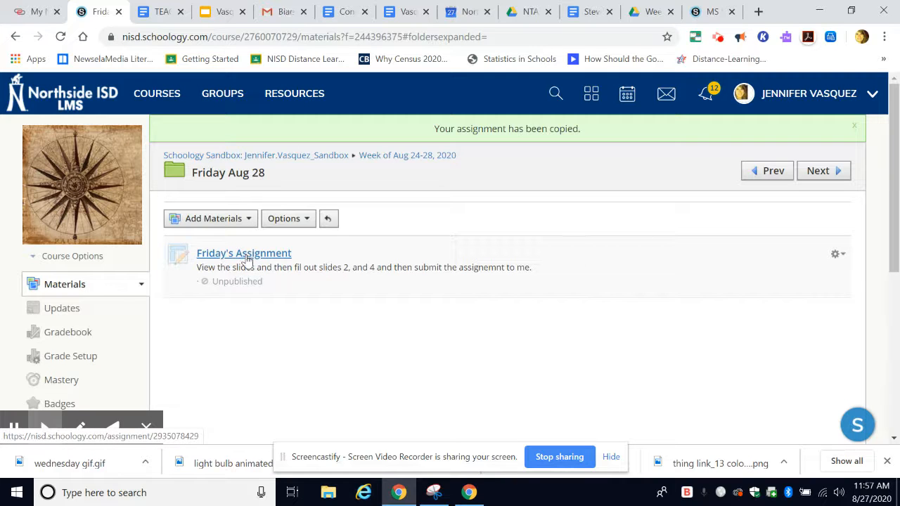
# Open the Section 1 sandbox course and find the copied Friday's Assignment in its materials
pyautogui.click(160, 97)
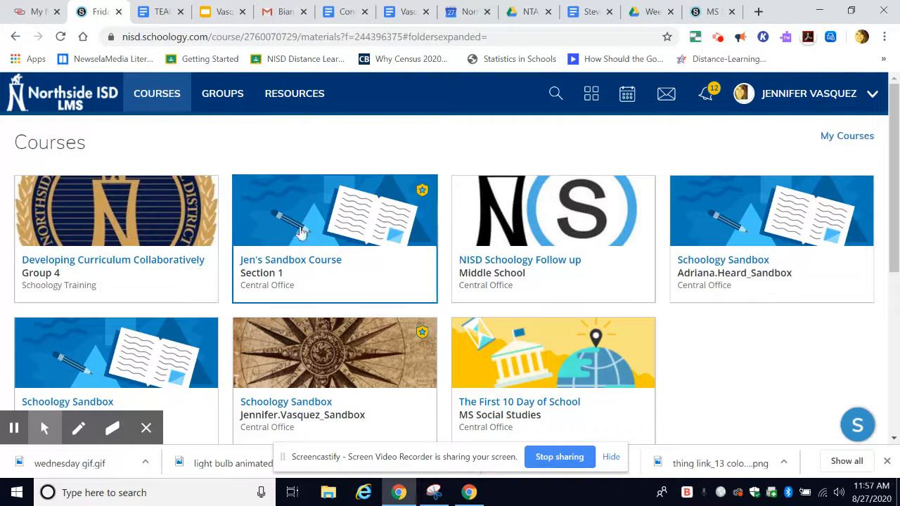
pyautogui.click(410, 253)
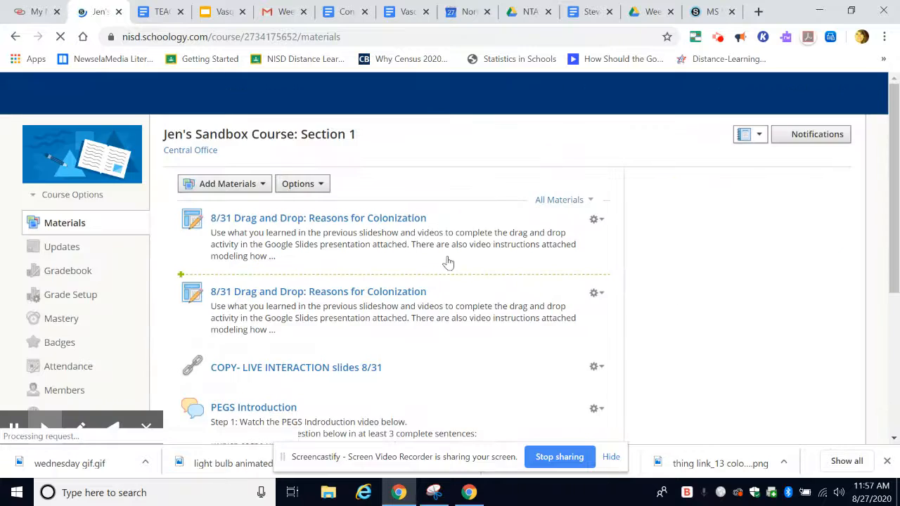
pyautogui.scroll(-5, 435, 265)
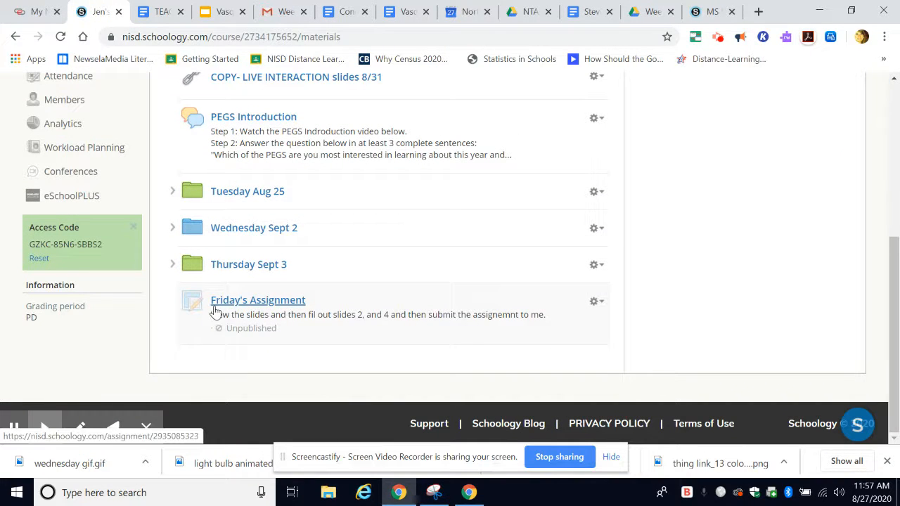
pyautogui.moveTo(210, 316); pyautogui.dragTo(292, 304)
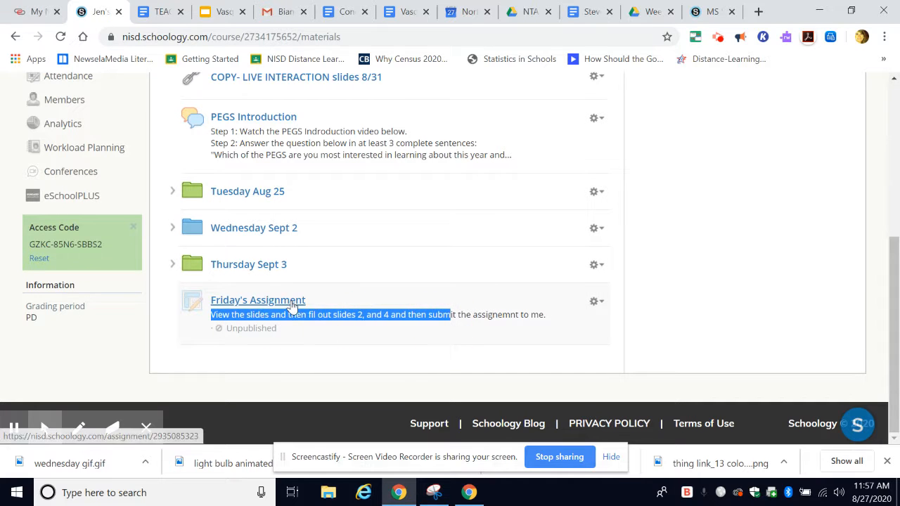
# Edit the copied Friday's Assignment to attach the Making a Difference presentation through Google Drive Assignments, and save the changes
pyautogui.click(595, 301)
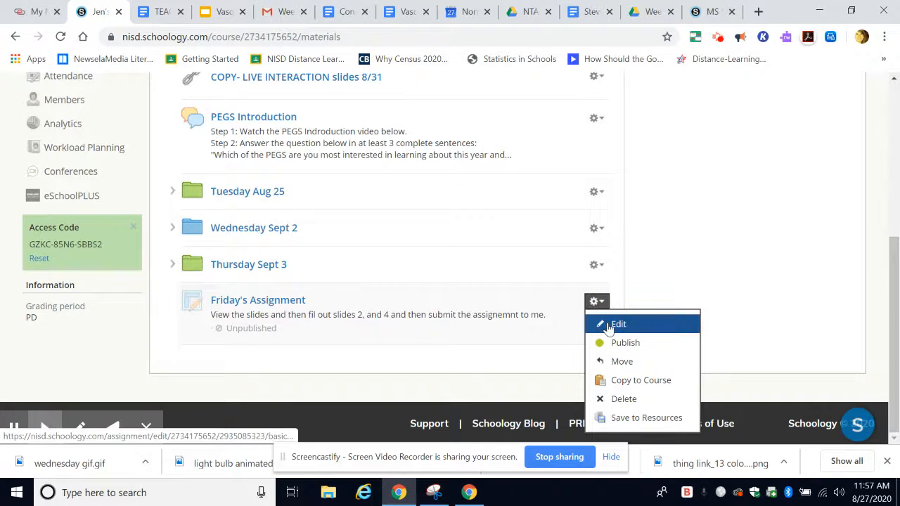
pyautogui.click(609, 324)
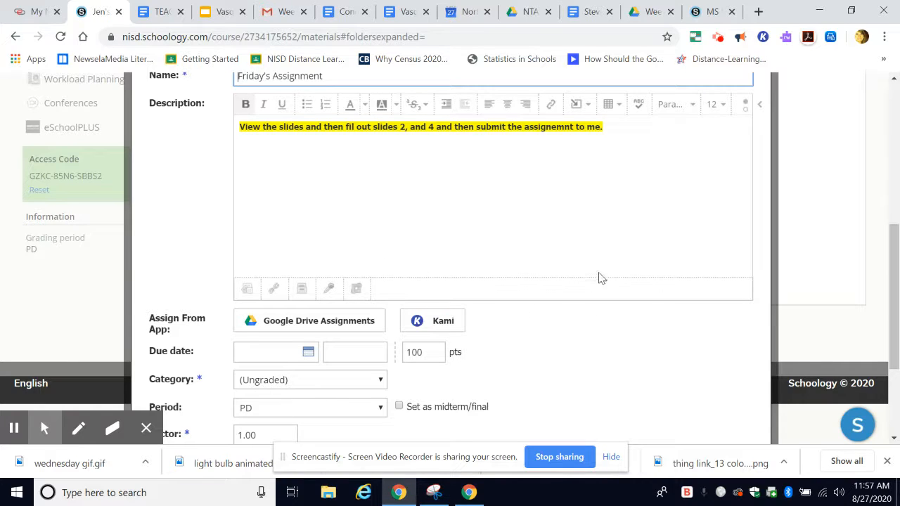
pyautogui.click(333, 328)
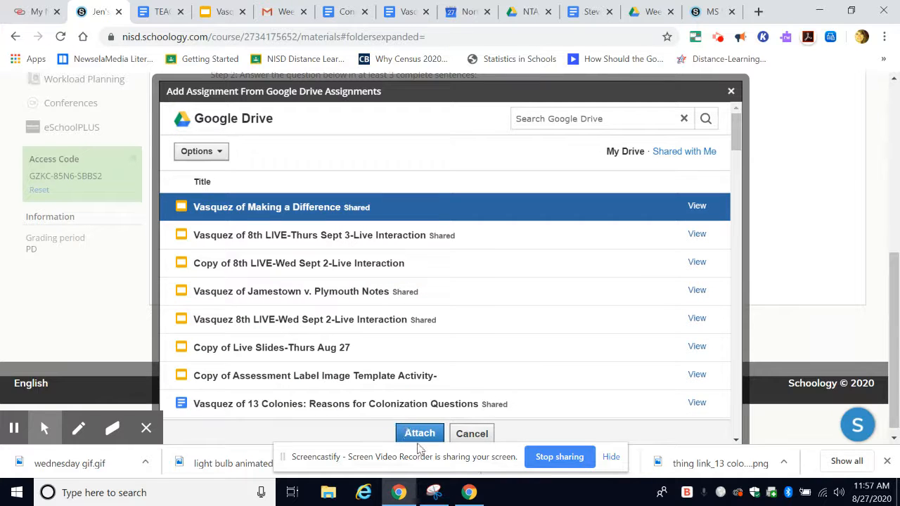
pyautogui.click(422, 439)
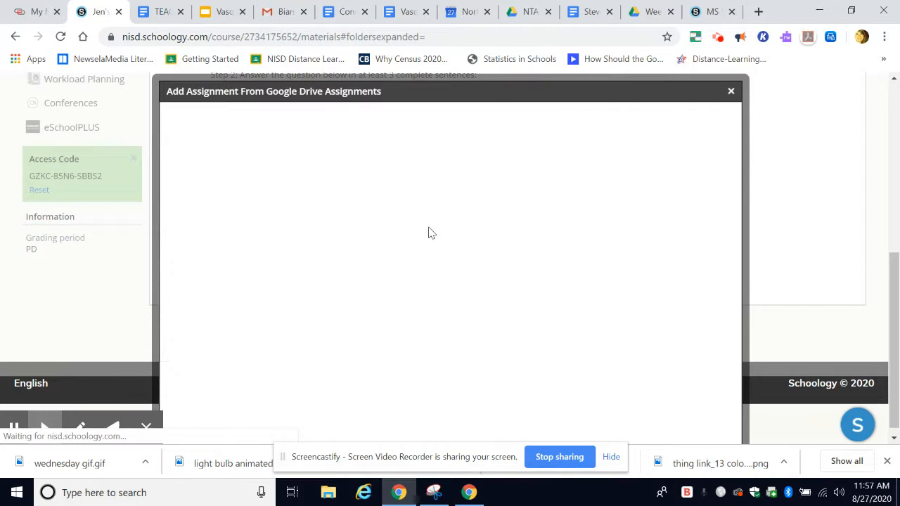
pyautogui.scroll(-1, 454, 265)
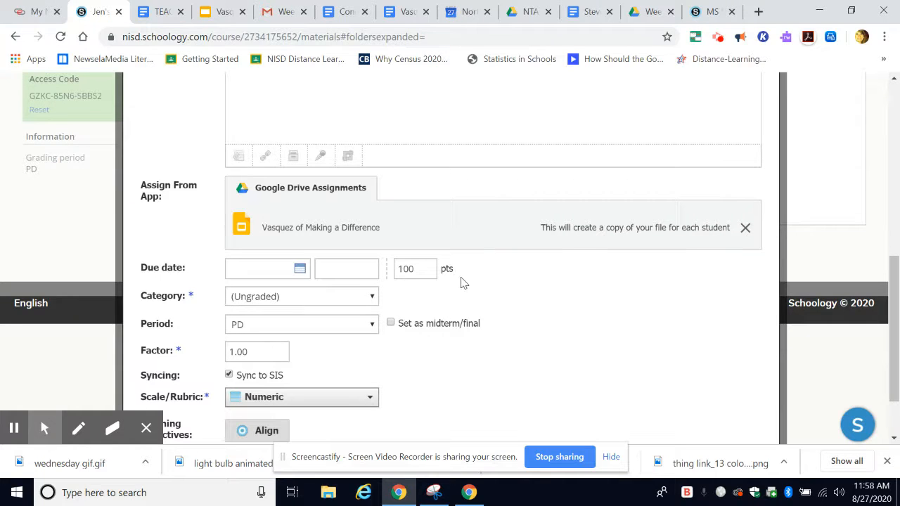
pyautogui.scroll(-1, 530, 288)
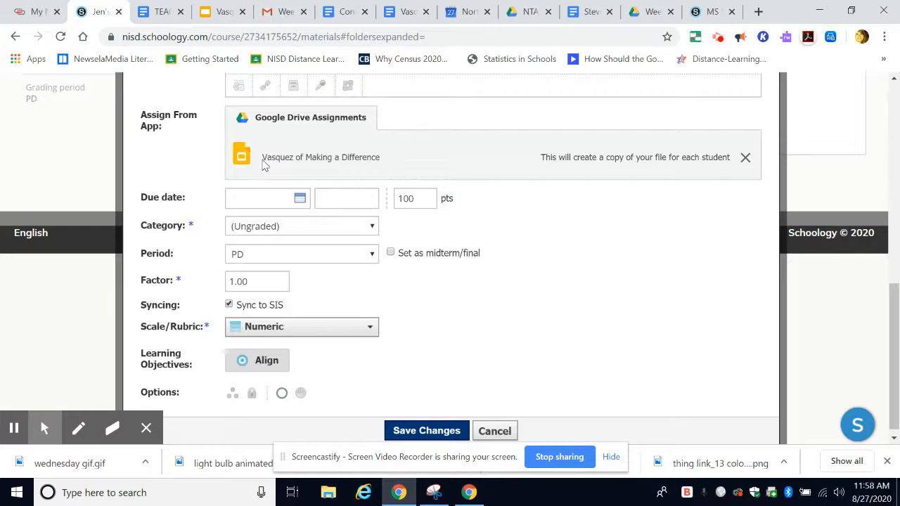
pyautogui.click(425, 431)
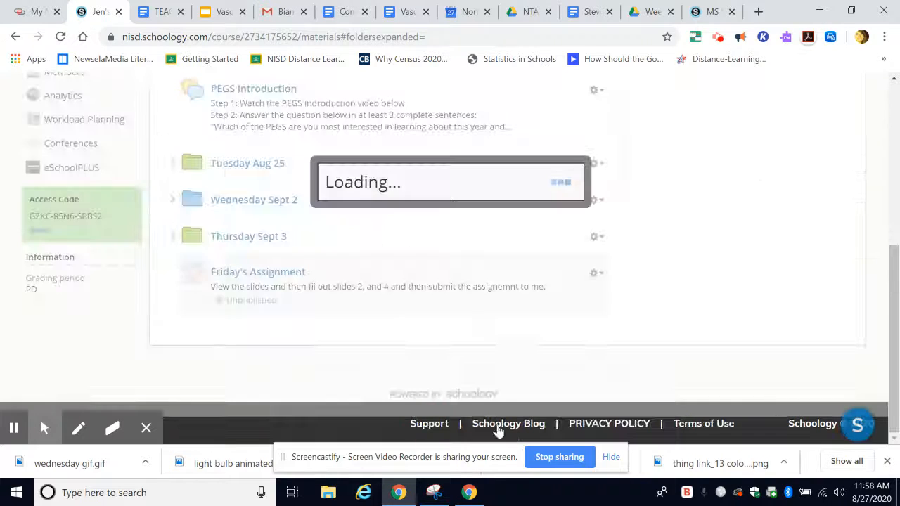